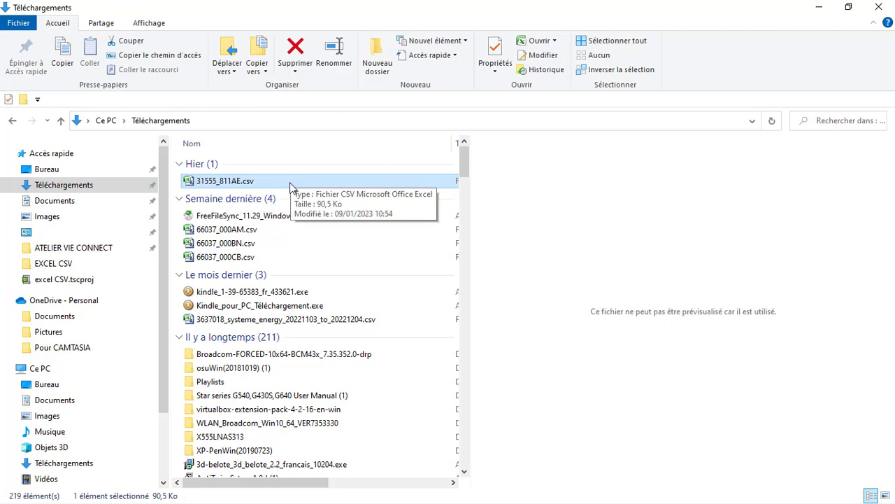
Minimise the Téléchargements folder window and switch to Microsoft Office Excel 2007 with a new blank workbook
{"action": "left_click_drag", "start_coordinate": [292, 186], "coordinate": [894, 144]}
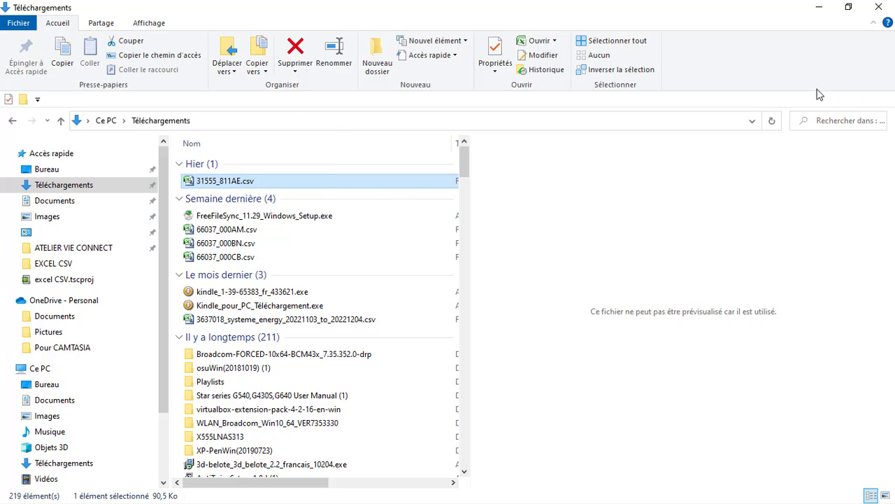
{"action": "left_click", "coordinate": [819, 9]}
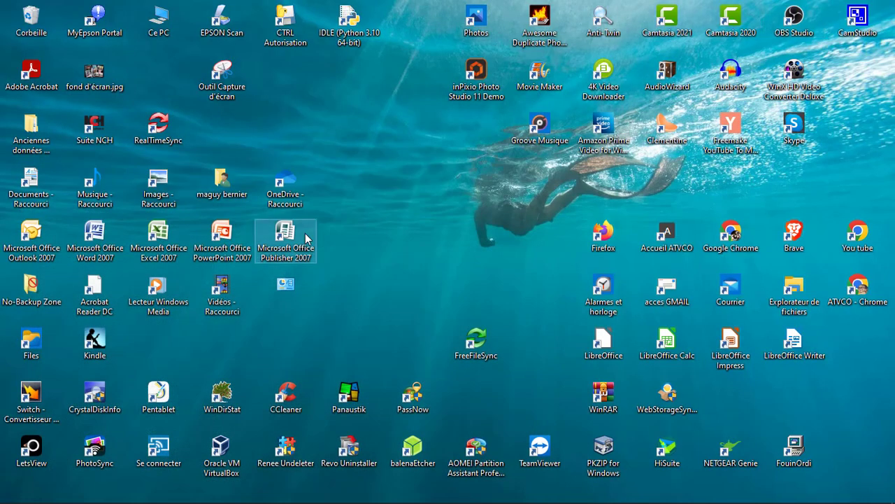
{"action": "double_click", "coordinate": [161, 249]}
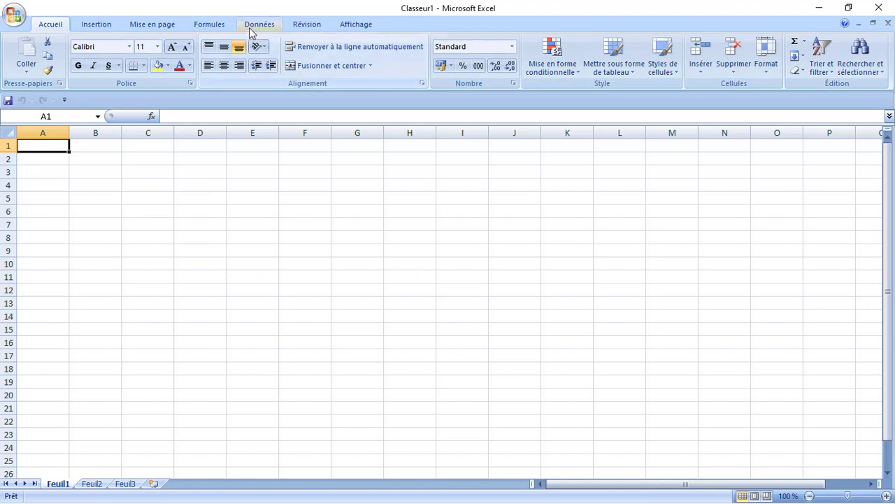
Start an external data import from text using 31555_811AE.csv in the Téléchargements folder
{"action": "left_click", "coordinate": [256, 26]}
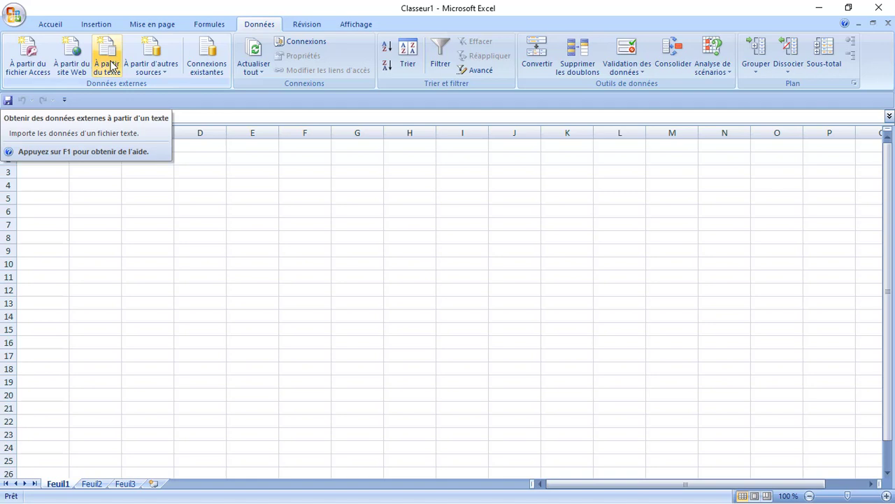
{"action": "left_click", "coordinate": [112, 65]}
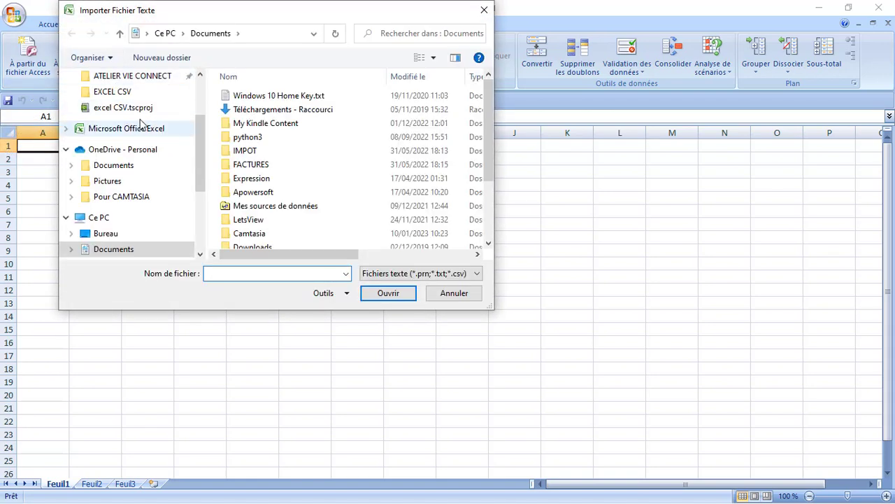
{"action": "left_click", "coordinate": [201, 76]}
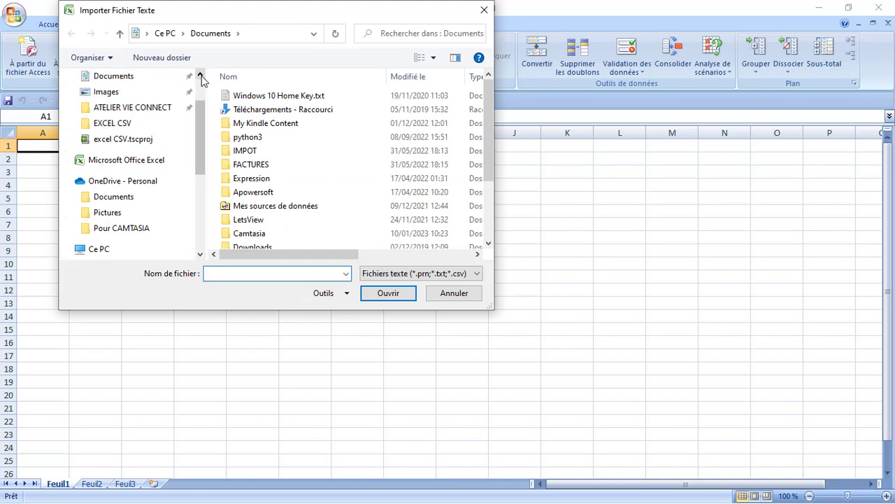
{"action": "left_click", "coordinate": [201, 75]}
{"action": "left_click", "coordinate": [124, 118]}
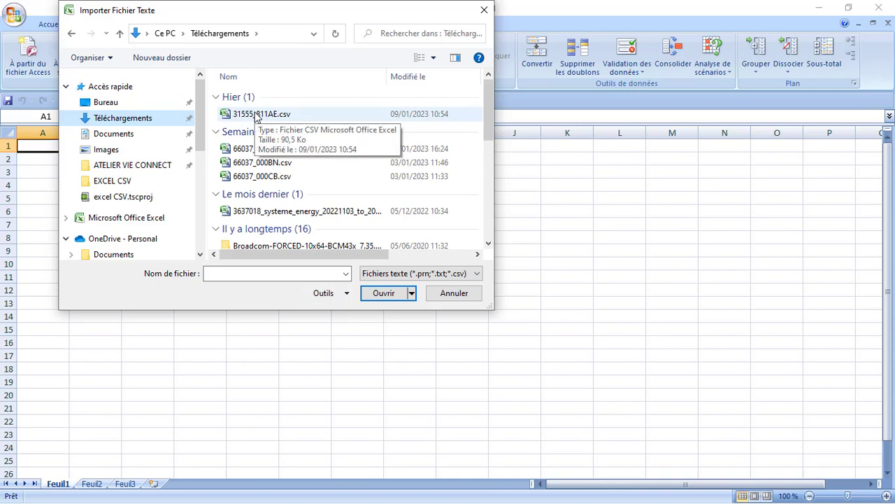
{"action": "double_click", "coordinate": [255, 114]}
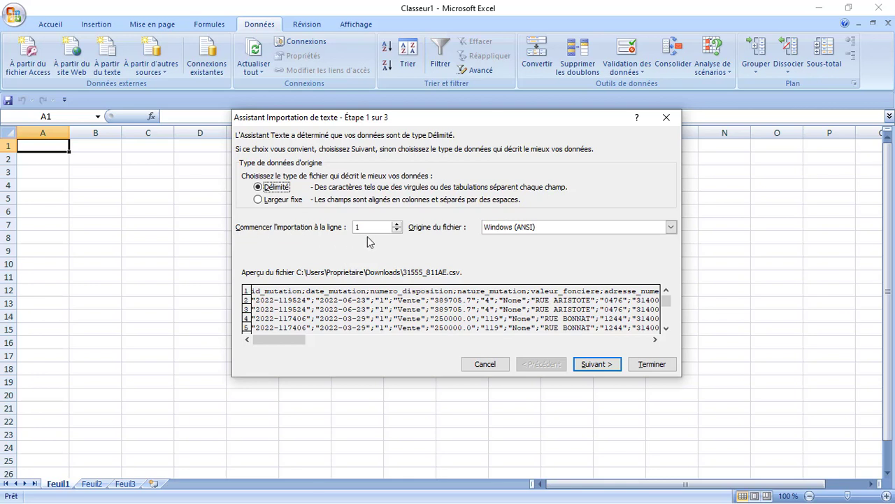
Look through the encodings available for the file's origin in the text import wizard
{"action": "left_click", "coordinate": [671, 227]}
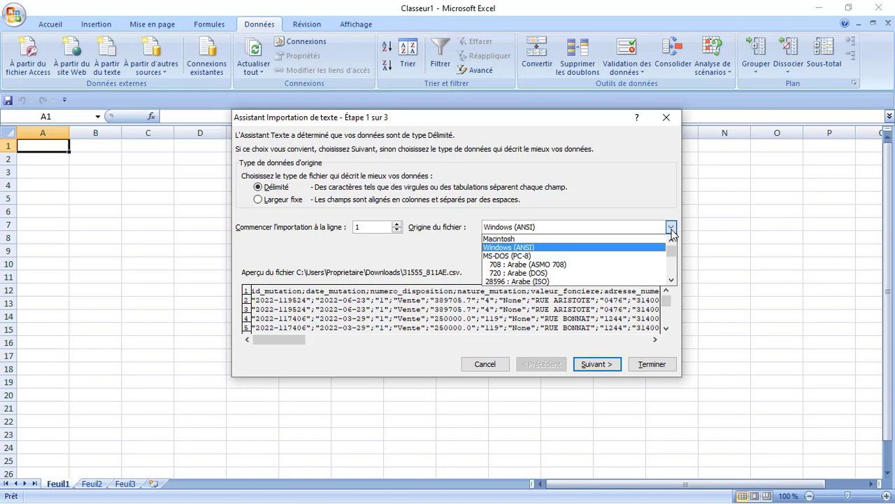
{"action": "left_click", "coordinate": [672, 281]}
{"action": "left_click", "coordinate": [672, 280]}
{"action": "left_click", "coordinate": [671, 280]}
{"action": "left_click", "coordinate": [671, 280]}
{"action": "left_click", "coordinate": [671, 281]}
{"action": "left_click", "coordinate": [672, 281]}
{"action": "left_click", "coordinate": [671, 280]}
{"action": "left_click", "coordinate": [671, 281]}
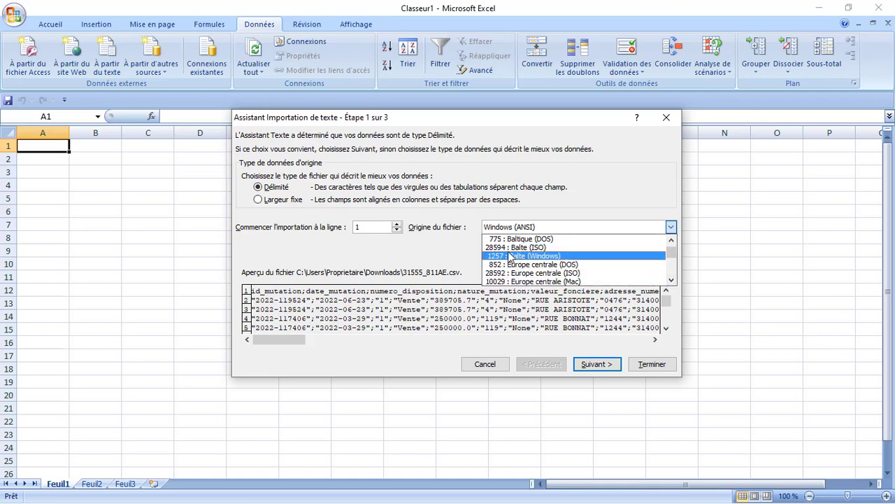
Continue the delimited import with Point-virgule as the separator instead of Tabulation, and proceed to the column formats
{"action": "left_click", "coordinate": [592, 366]}
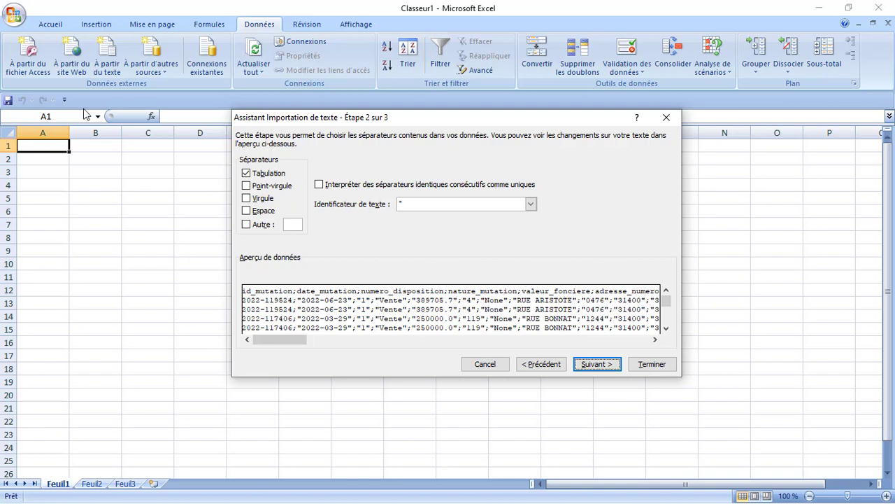
{"action": "left_click", "coordinate": [246, 172]}
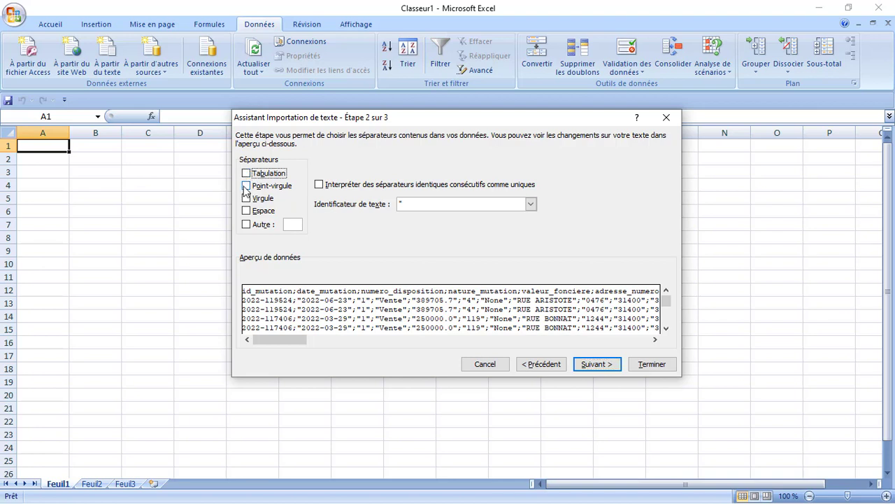
{"action": "left_click", "coordinate": [246, 187]}
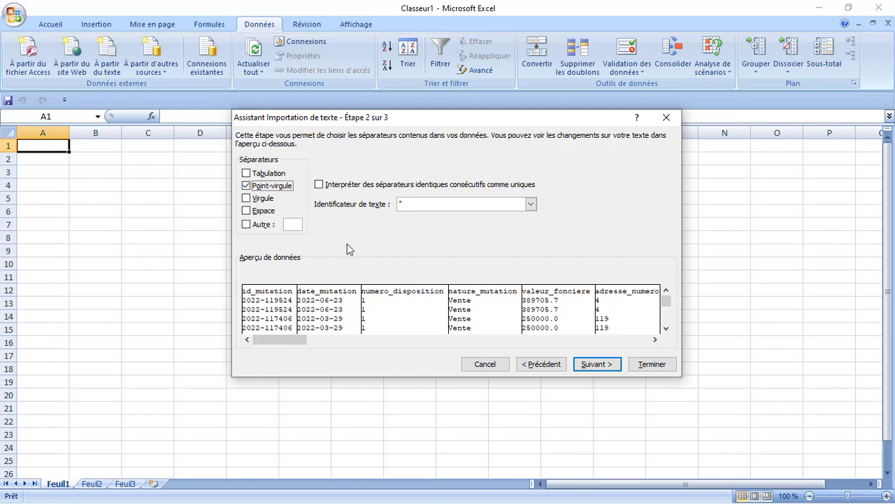
{"action": "left_click", "coordinate": [595, 364]}
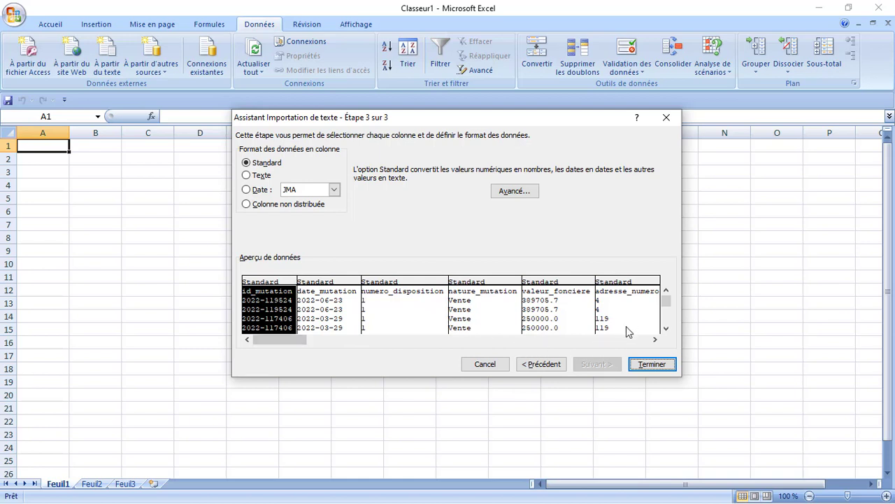
Set the data format of the date_mutation column to Date in AMJ order
{"action": "left_click", "coordinate": [655, 340]}
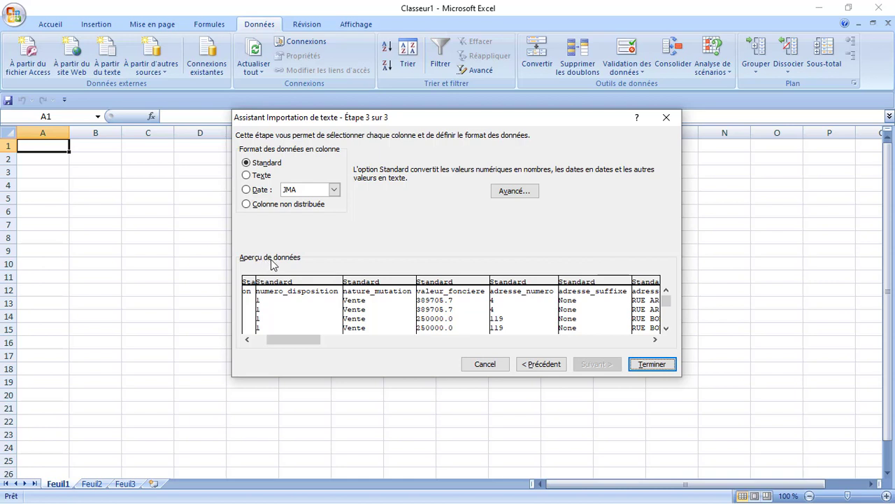
{"action": "left_click", "coordinate": [247, 339]}
{"action": "left_click", "coordinate": [247, 339]}
{"action": "left_click", "coordinate": [247, 339]}
{"action": "left_click", "coordinate": [247, 339]}
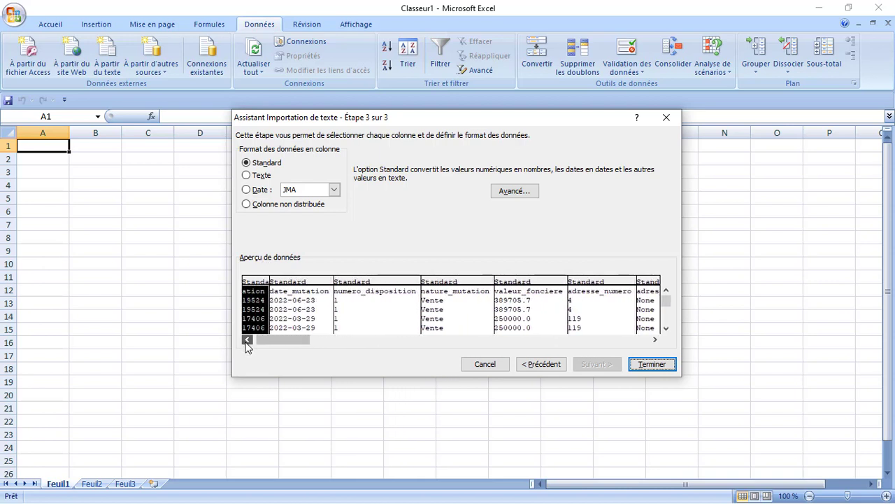
{"action": "left_click", "coordinate": [247, 339]}
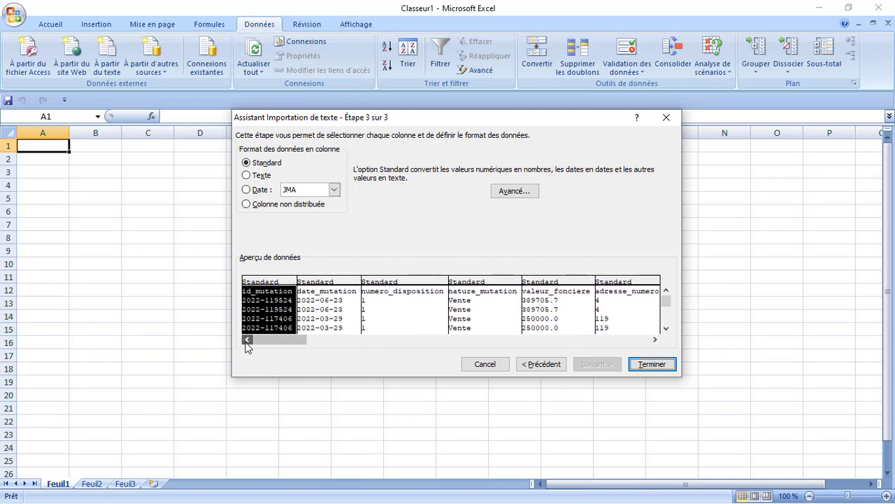
{"action": "left_click", "coordinate": [329, 285]}
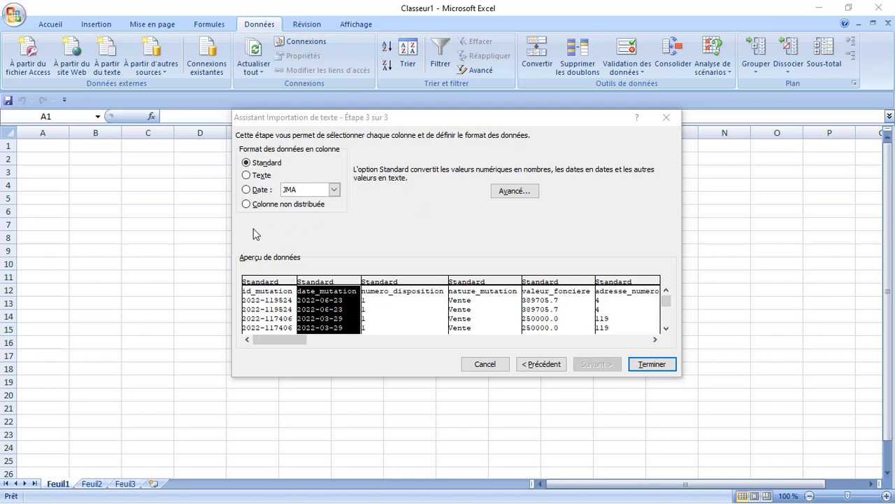
{"action": "left_click", "coordinate": [260, 192]}
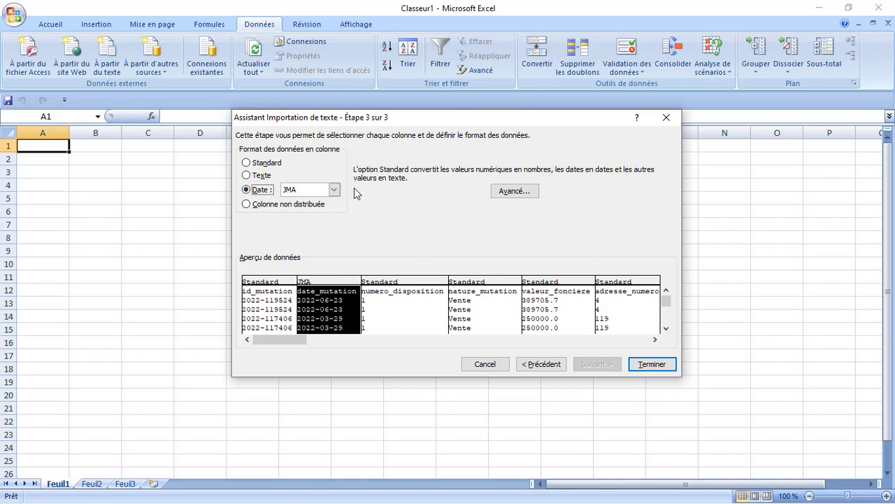
{"action": "left_click", "coordinate": [334, 191]}
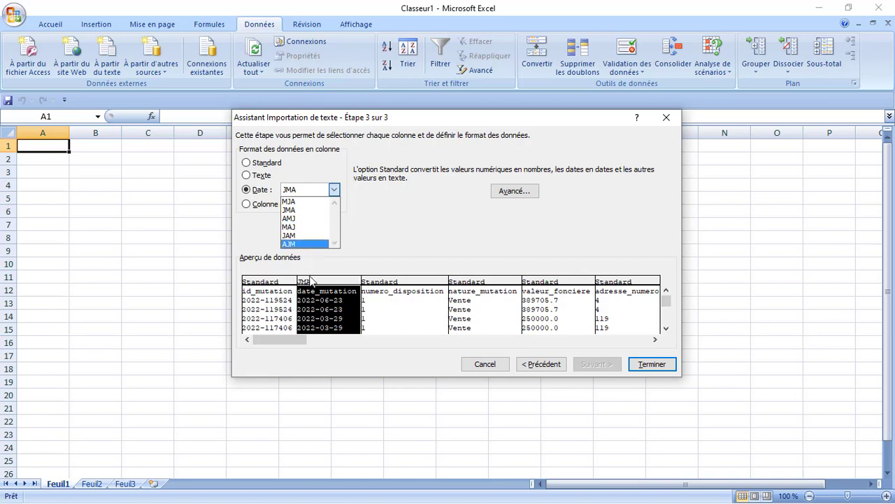
{"action": "left_click", "coordinate": [307, 218]}
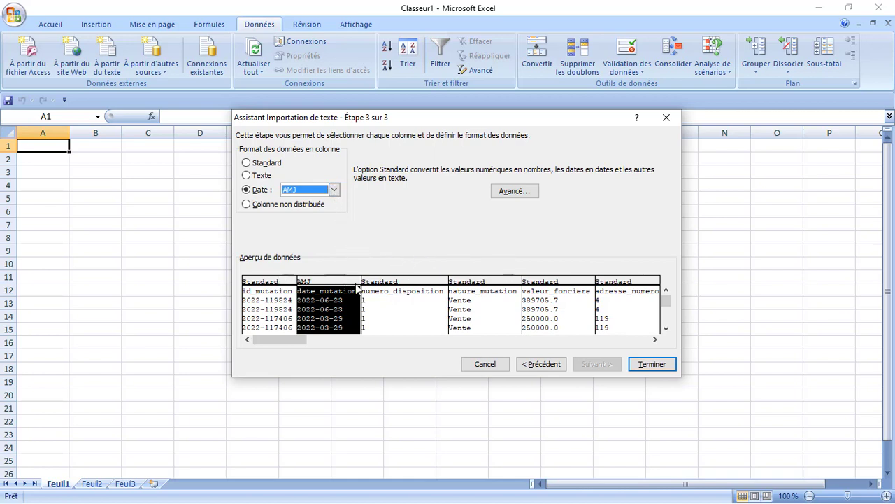
Select the valeur_fonciere column and set the decimal separator to a period in the advanced text import settings
{"action": "left_click", "coordinate": [561, 283]}
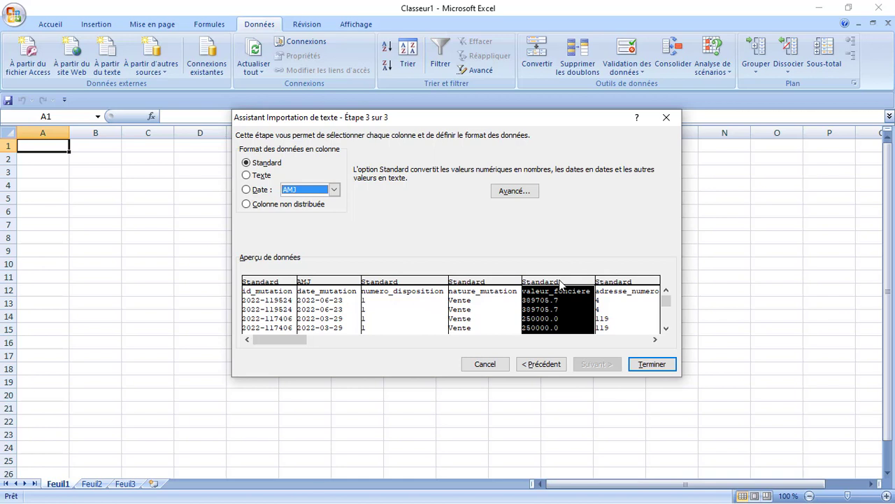
{"action": "left_click", "coordinate": [521, 193]}
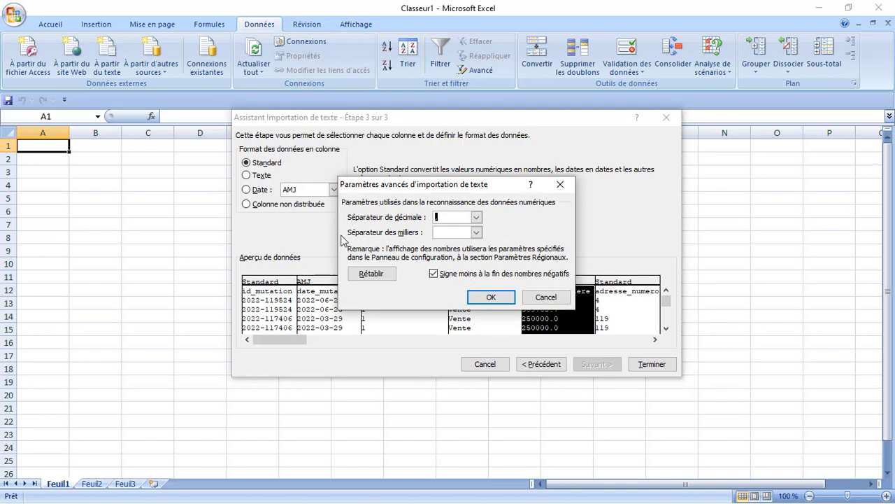
{"action": "left_click", "coordinate": [477, 218]}
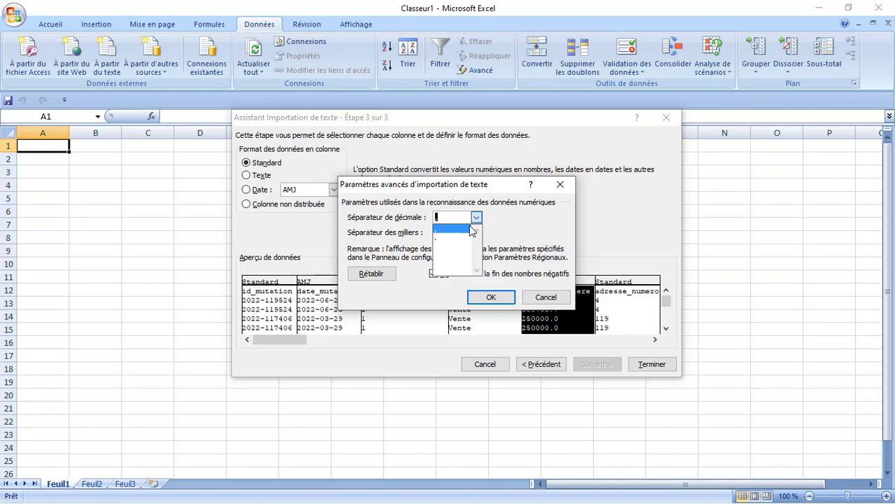
{"action": "left_click", "coordinate": [456, 238]}
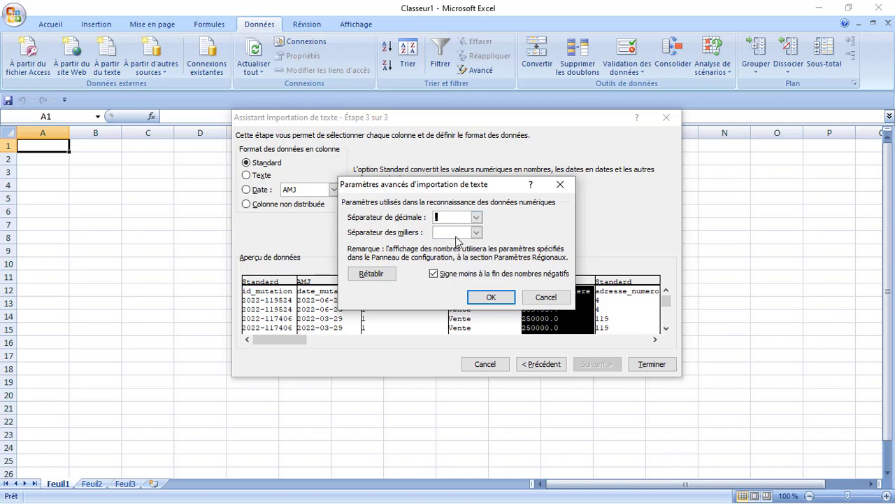
{"action": "left_click", "coordinate": [491, 296]}
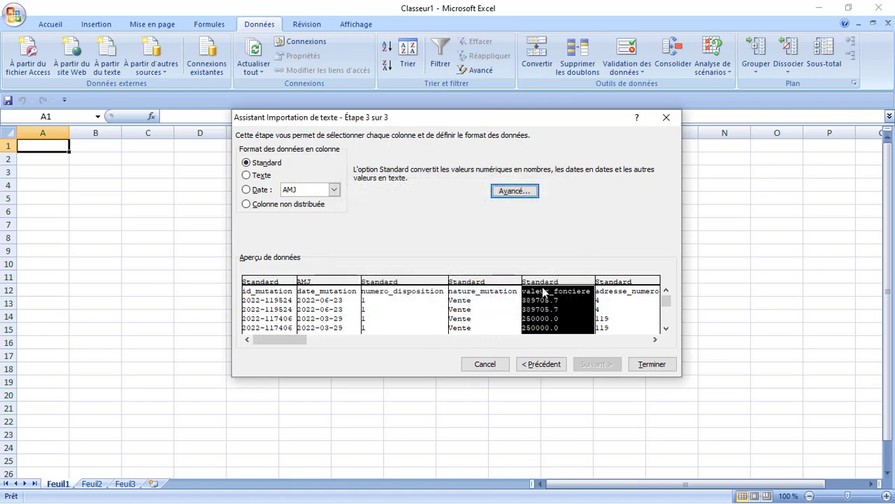
Finish the import wizard and insert the data into the existing worksheet Feuil1 at cell A1
{"action": "left_click", "coordinate": [652, 364]}
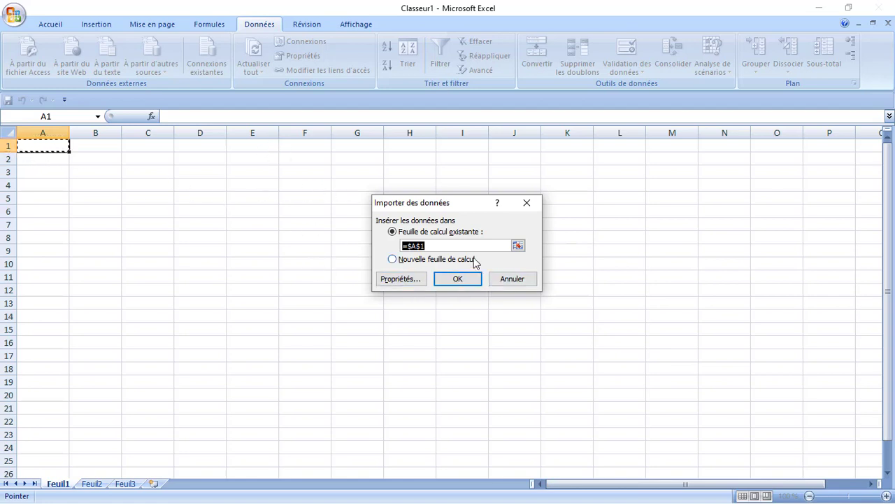
{"action": "left_click", "coordinate": [157, 198]}
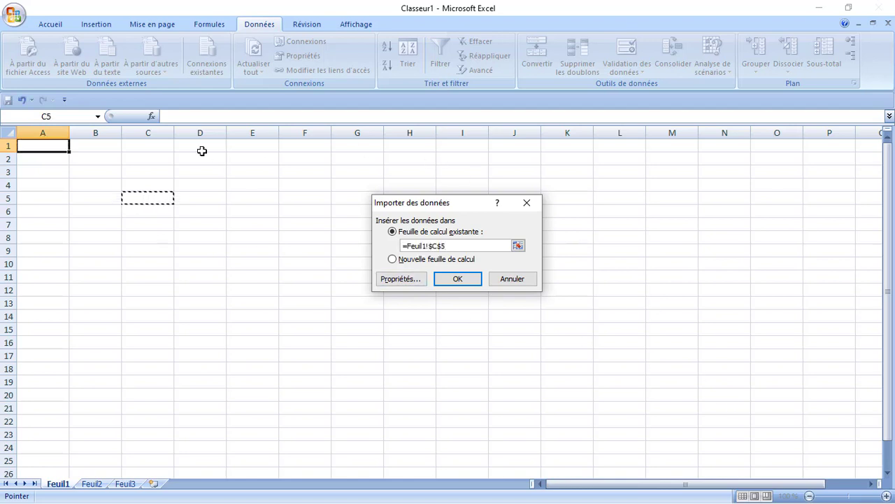
{"action": "left_click", "coordinate": [30, 150]}
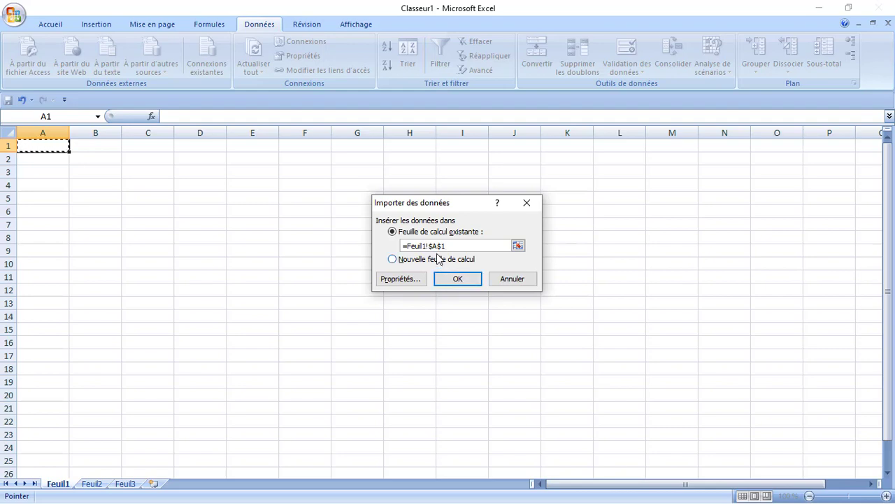
{"action": "left_click", "coordinate": [445, 281]}
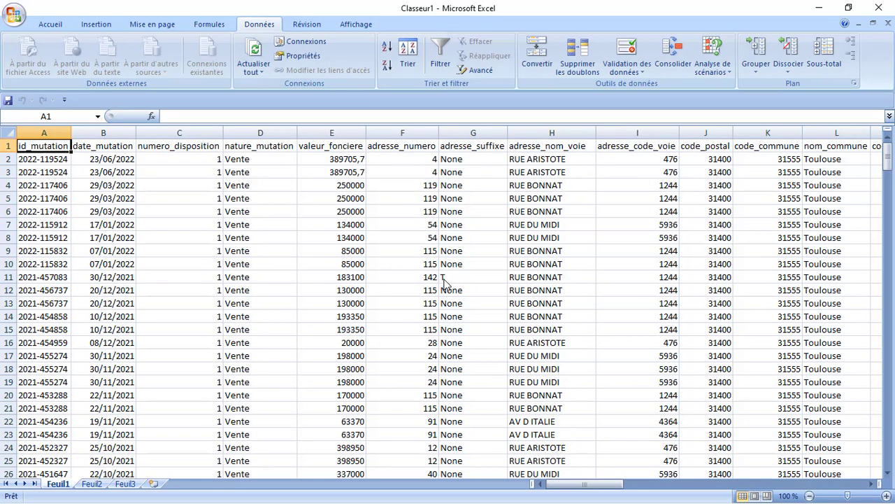
Examine the imported values in the valeur_fonciere and surface_reelle_bati columns
{"action": "left_click", "coordinate": [348, 131]}
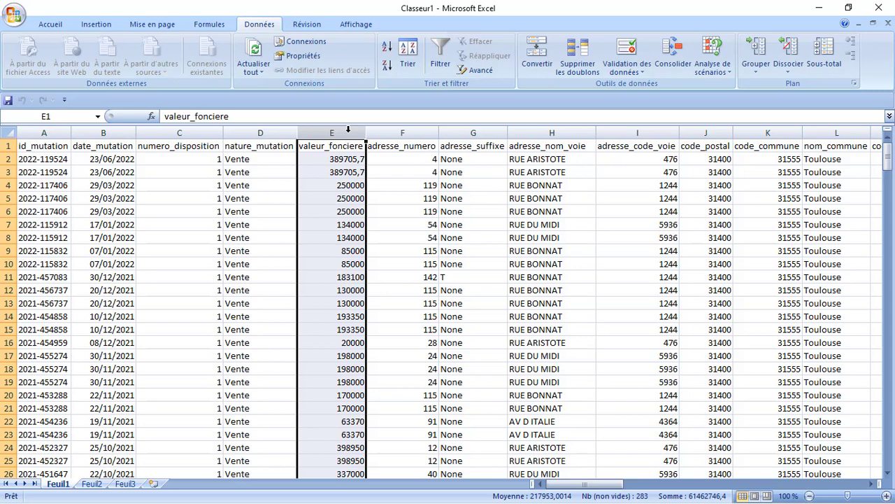
{"action": "left_click", "coordinate": [854, 483]}
{"action": "left_click", "coordinate": [853, 483]}
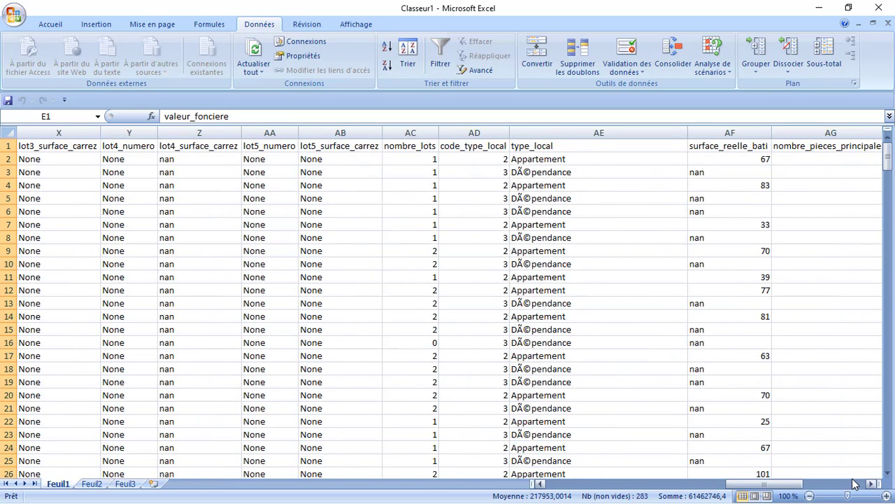
{"action": "left_click", "coordinate": [746, 127]}
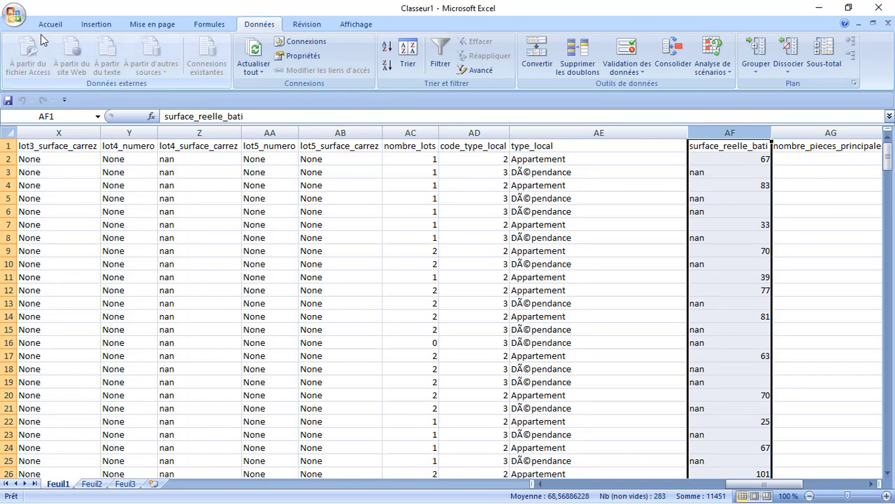
{"action": "left_click", "coordinate": [58, 208]}
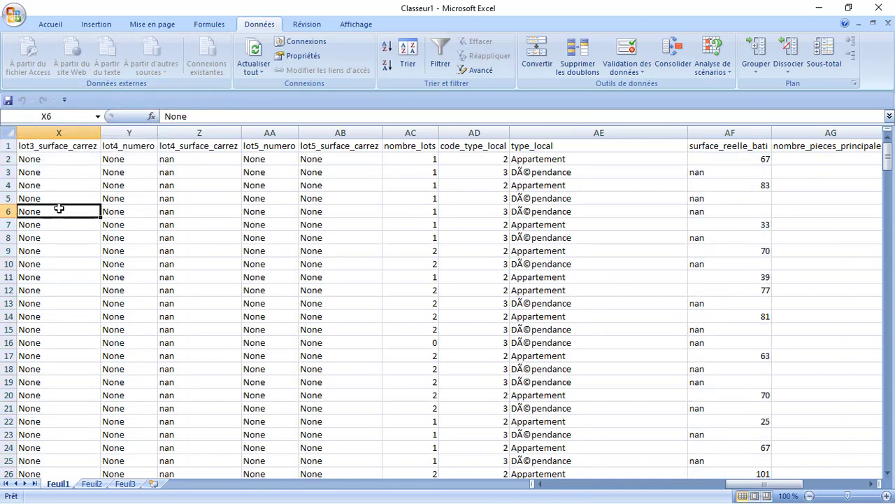